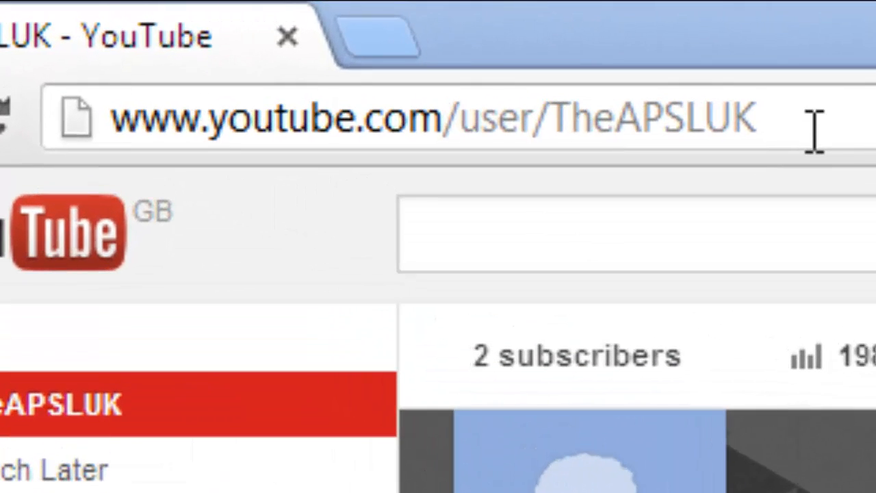
# Enter helpdesk.apsluk.com in Chrome's address bar to reach the client portal login page.
pyautogui.click(817, 123)
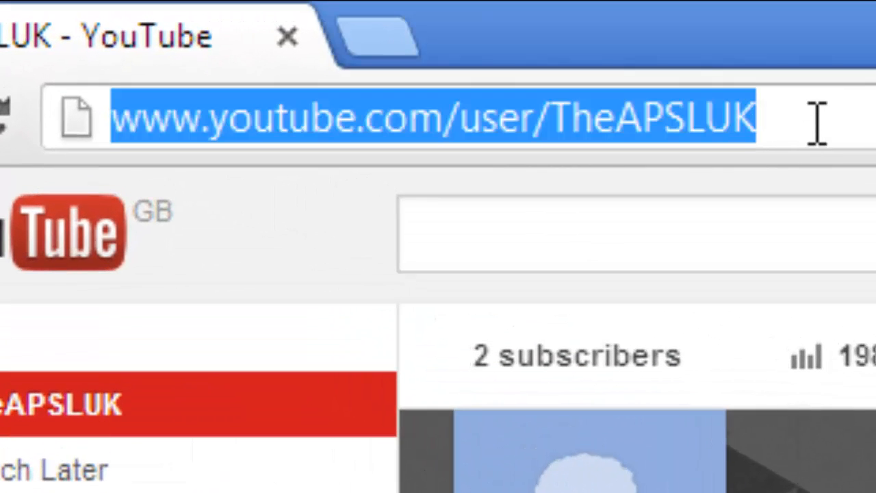
pyautogui.write('helps')
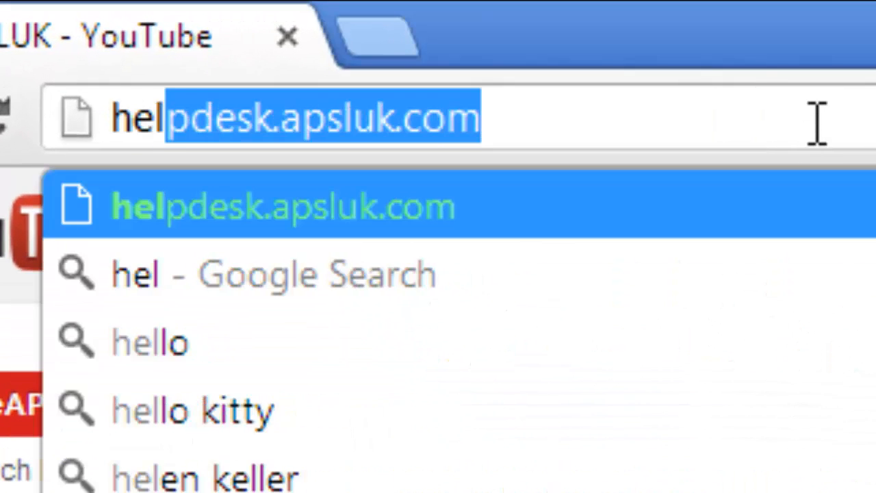
pyautogui.press('BackSpace')
pyautogui.write('desk')
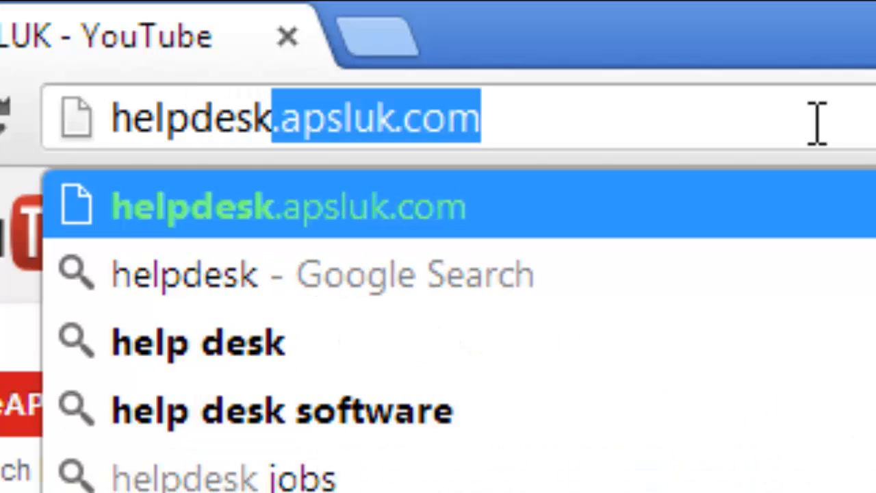
pyautogui.write('.apsluk.com')
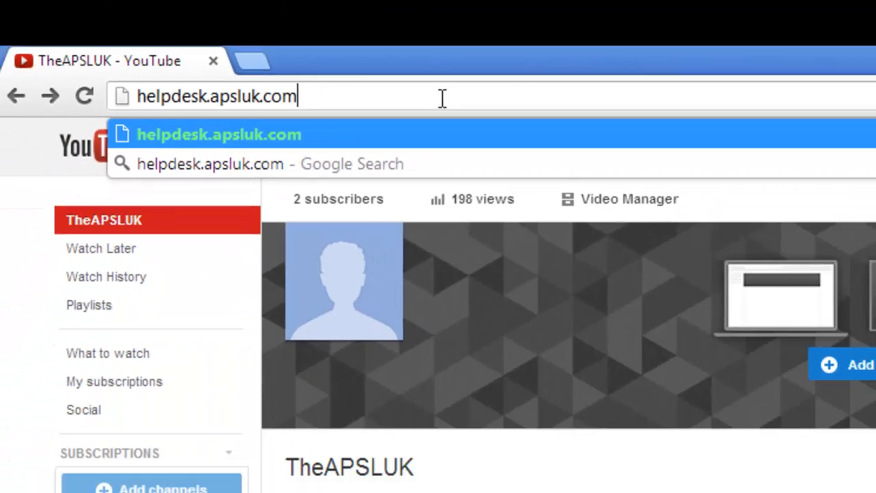
pyautogui.press('Return')
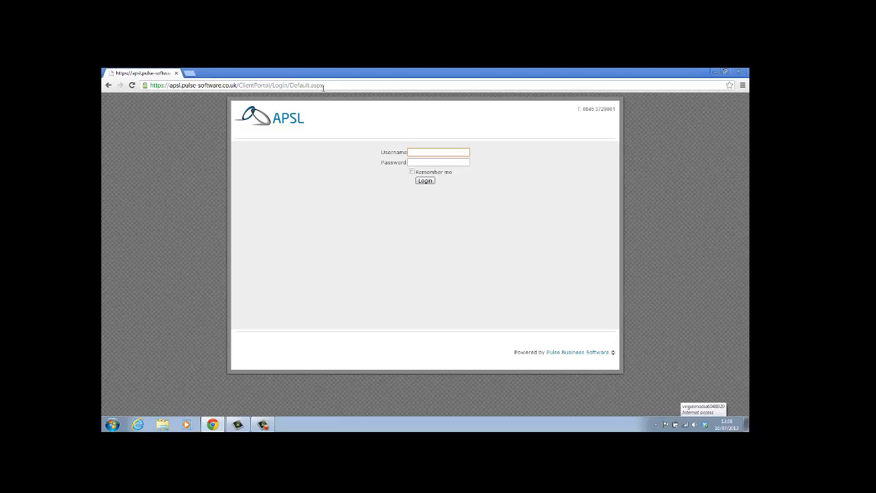
pyautogui.click(323, 85)
pyautogui.write('ww')
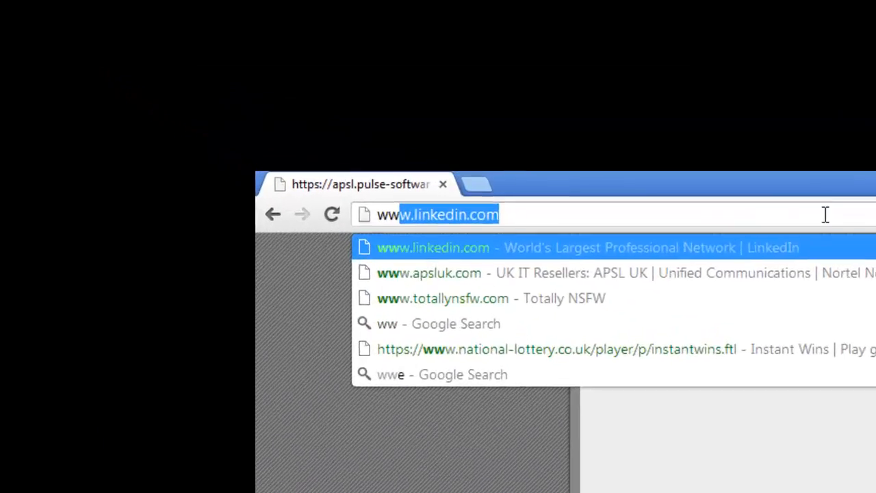
pyautogui.write('w.apsl')
pyautogui.press('BackSpace')
pyautogui.write('sluk')
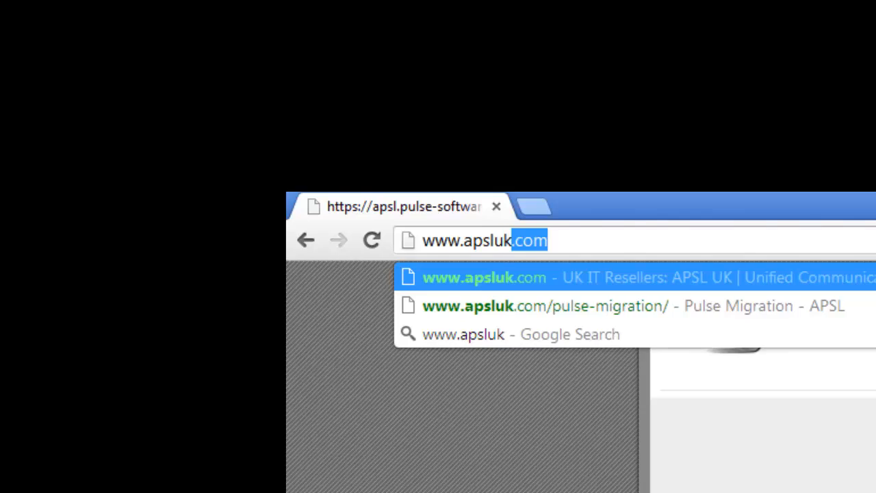
pyautogui.press('Return')
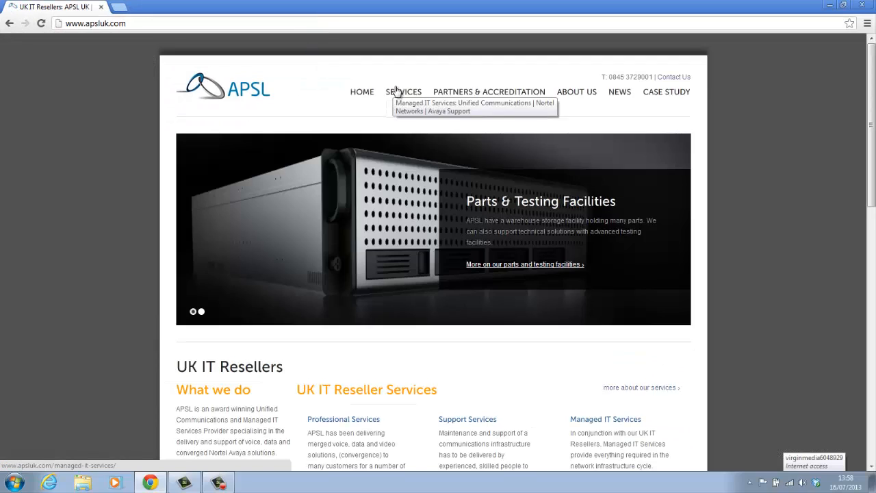
# Go to the Pulse Migration page under SERVICES and read down it.
pyautogui.moveTo(398, 92)
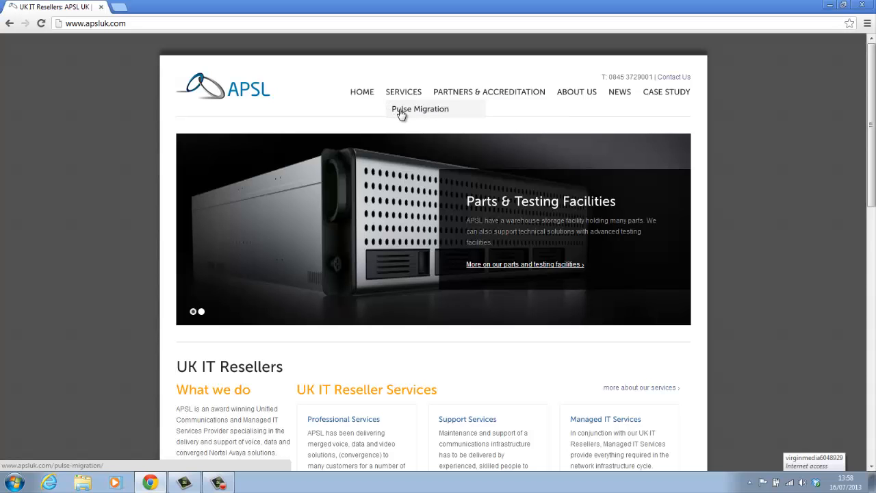
pyautogui.click(400, 112)
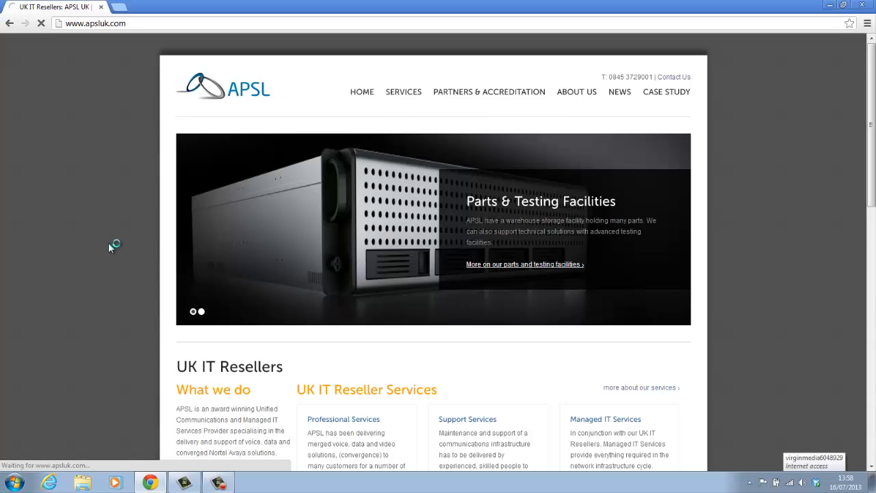
pyautogui.scroll(-3, 108, 243)
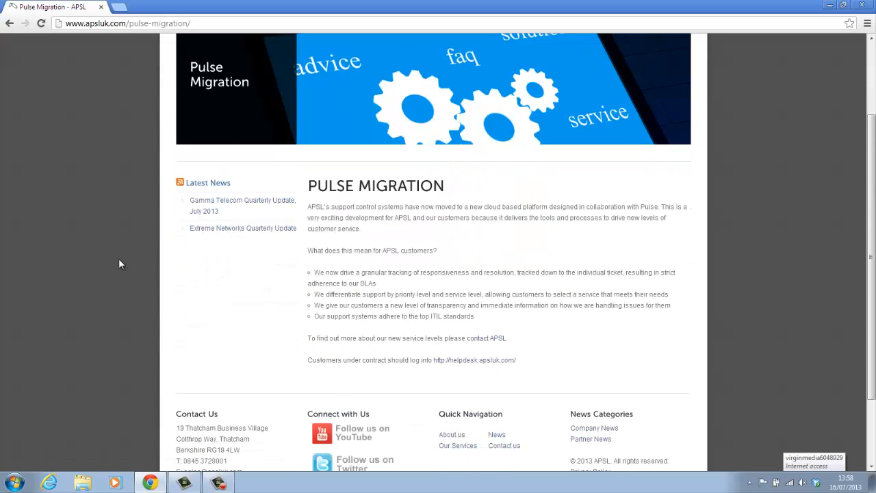
# Open the customer helpdesk login in a new tab and sign in with the account e-mail and password.
pyautogui.click(473, 361)
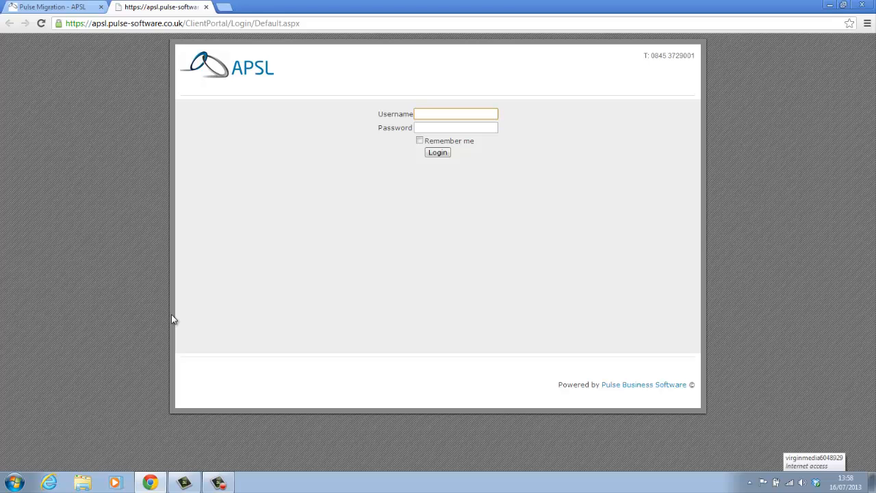
pyautogui.press('Tab')
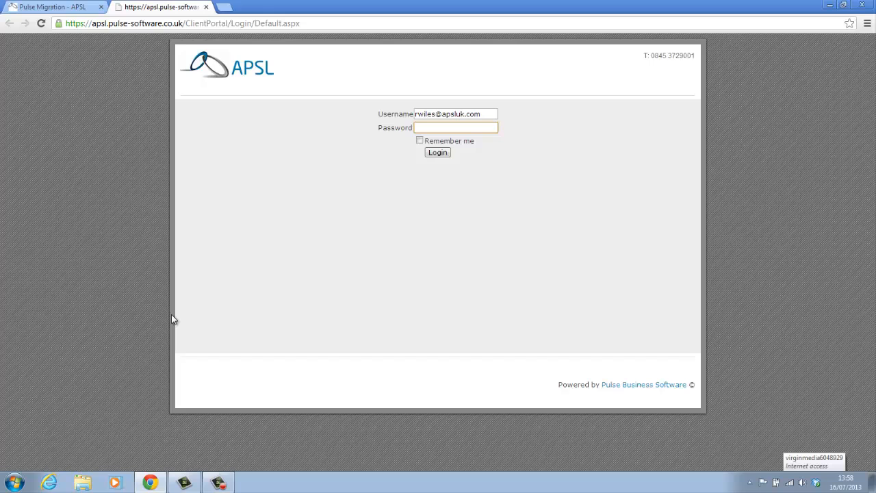
pyautogui.write('********')
pyautogui.press('Return')
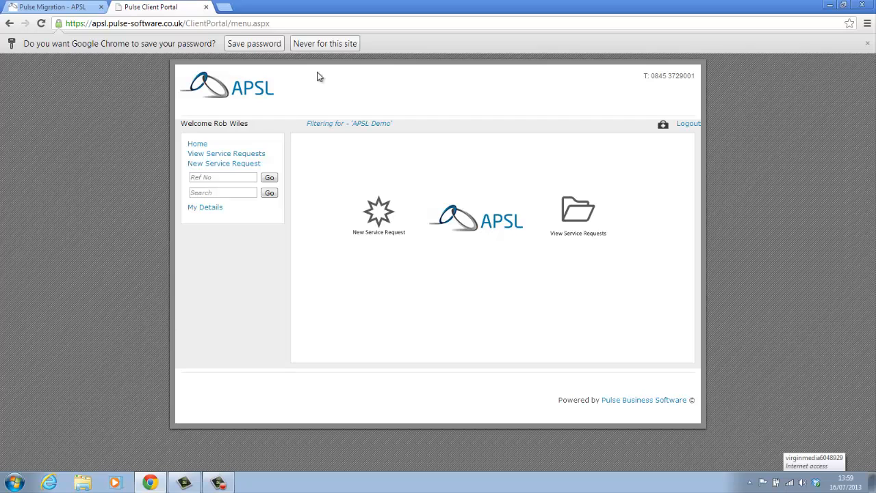
# Decline saving the password, then go to the My Details page for APSL Demo.
pyautogui.click(322, 43)
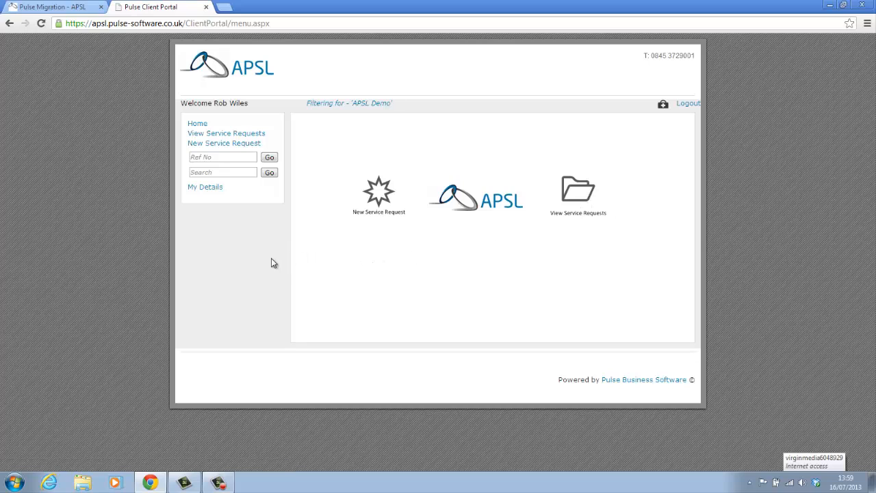
pyautogui.click(205, 157)
pyautogui.click(228, 172)
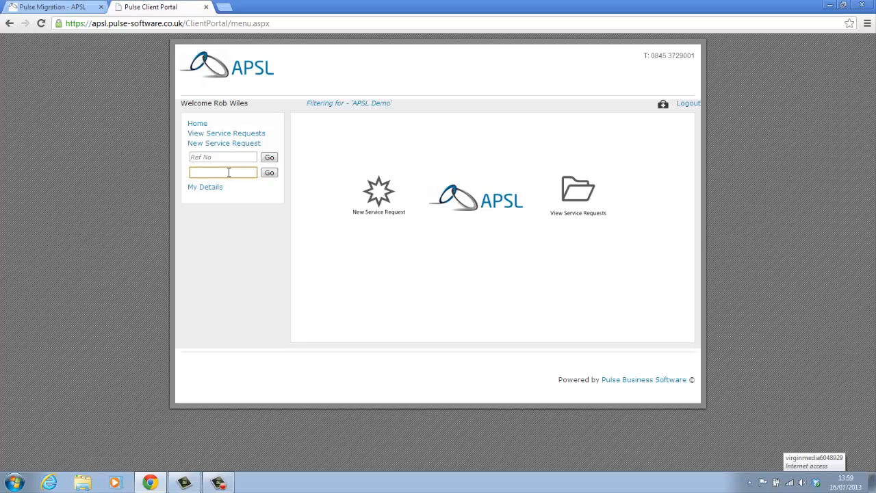
pyautogui.click(217, 190)
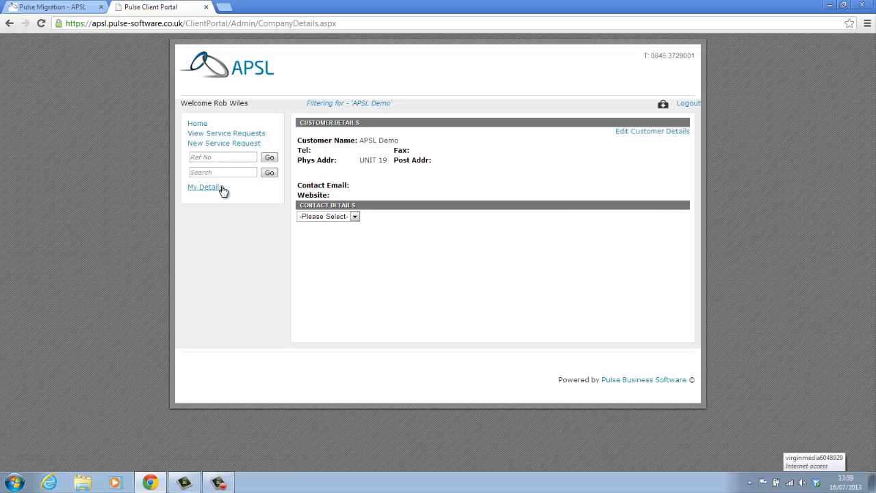
pyautogui.click(356, 217)
pyautogui.click(355, 217)
pyautogui.click(631, 131)
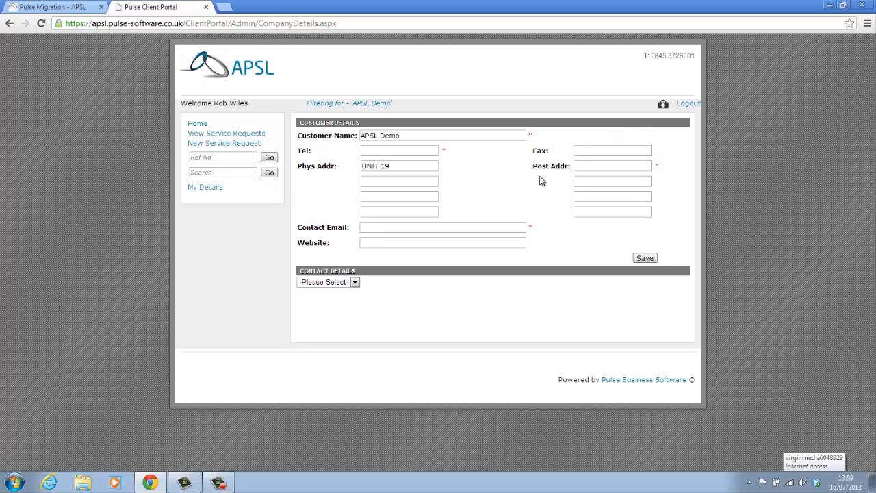
pyautogui.click(405, 153)
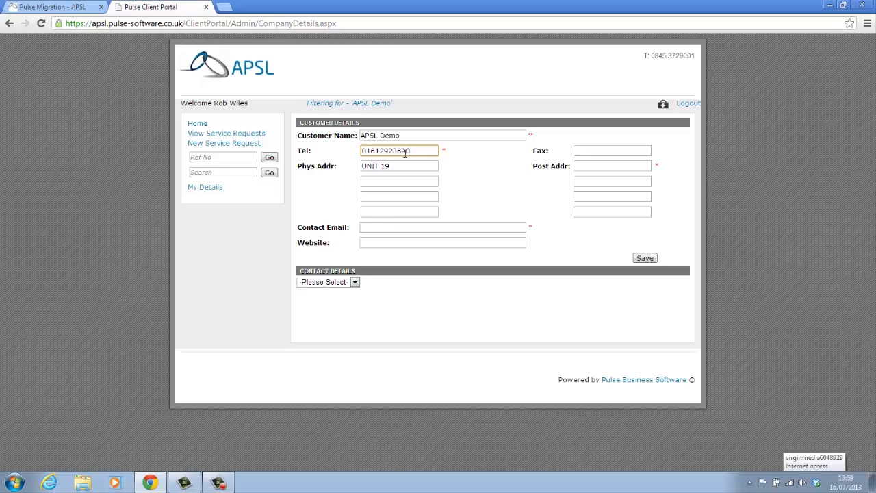
pyautogui.click(399, 226)
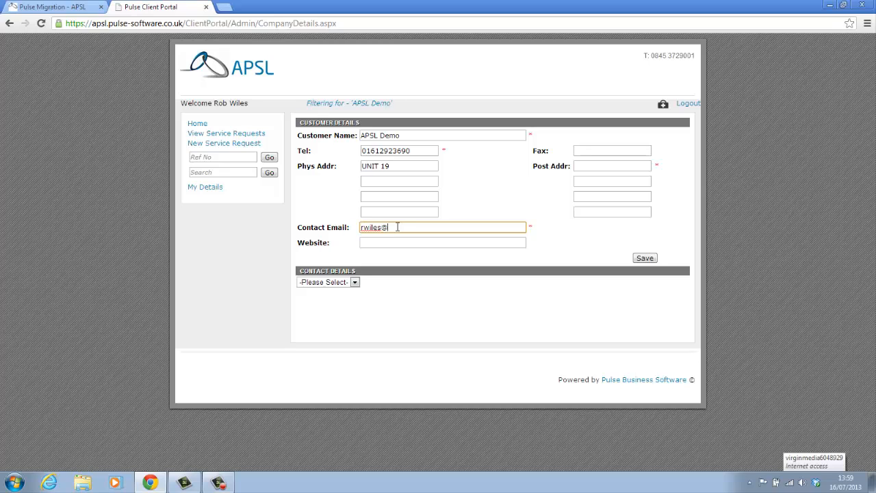
pyautogui.click(393, 242)
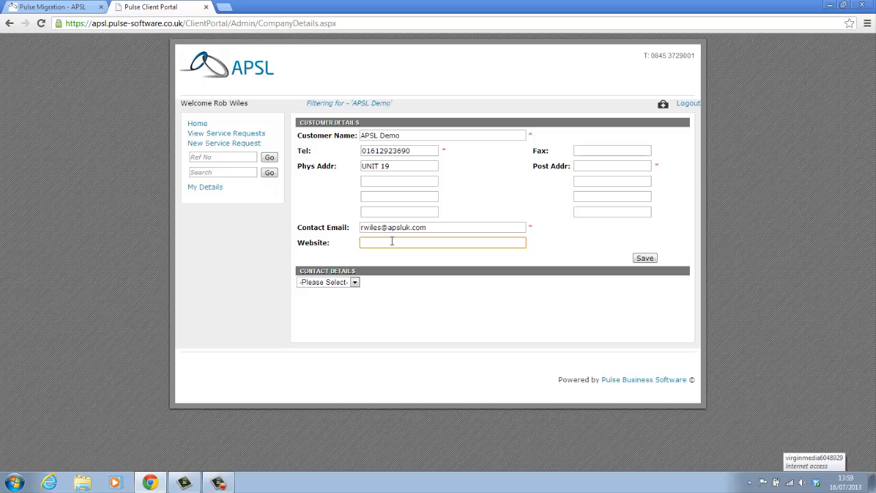
pyautogui.write('www.apsluk.com')
pyautogui.click(646, 258)
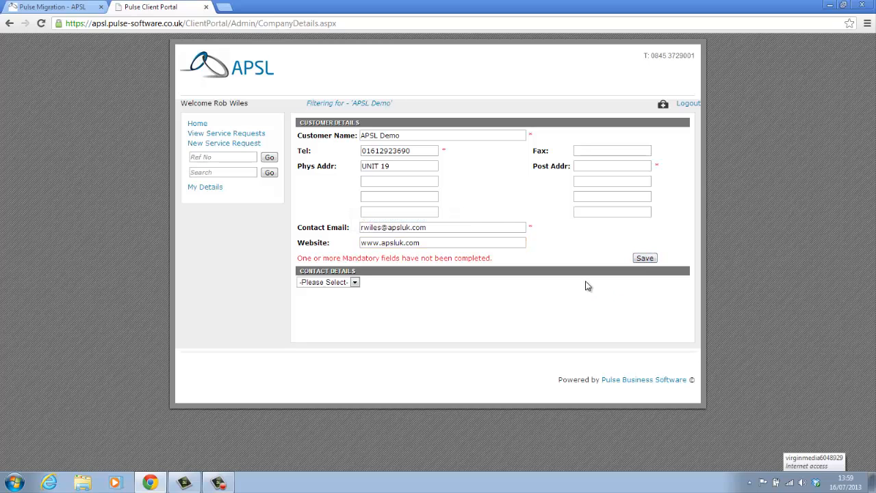
# Add the postcode to the postal address and save the details again.
pyautogui.click(586, 166)
pyautogui.write('RG194')
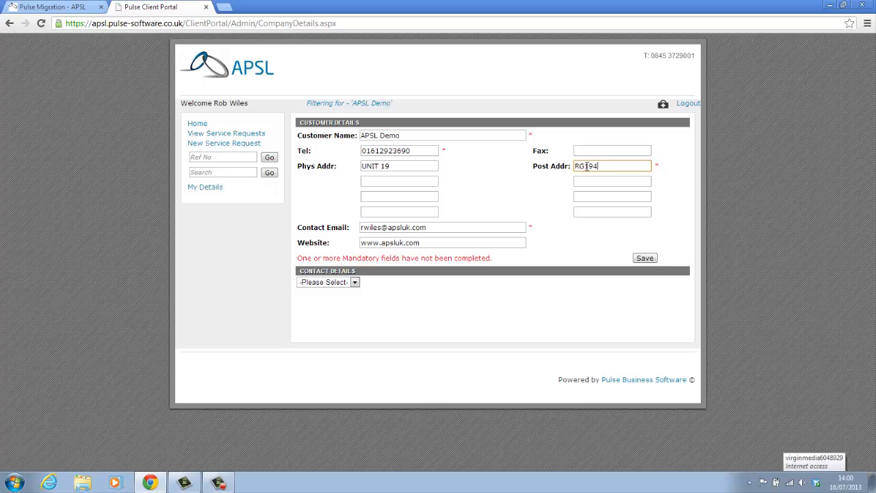
pyautogui.write('LW')
pyautogui.click(645, 259)
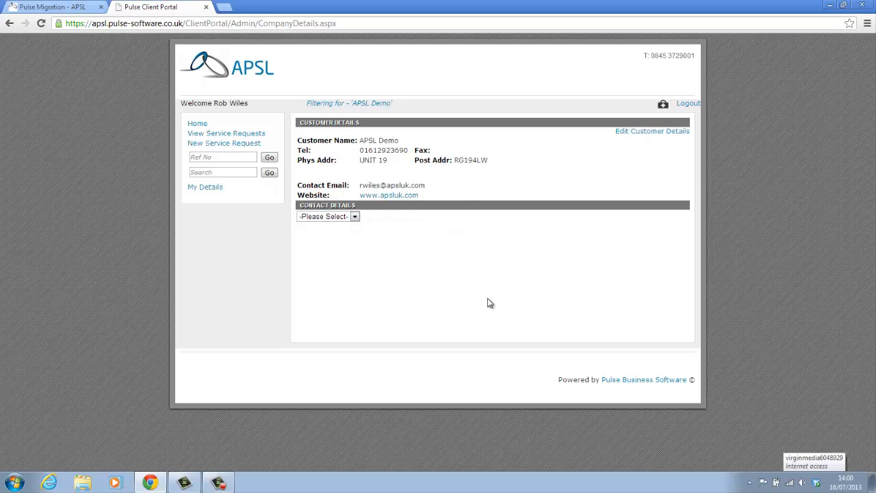
# Return to the portal Home page and start a New Service Request.
pyautogui.click(198, 123)
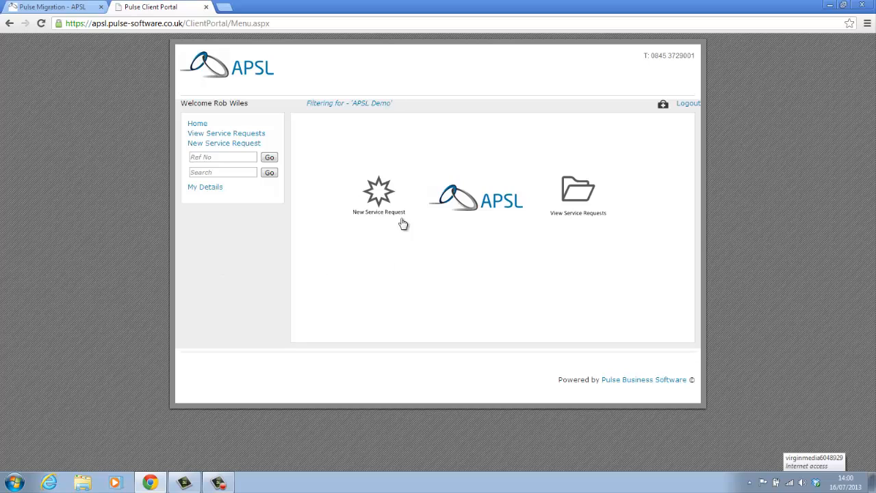
pyautogui.click(378, 197)
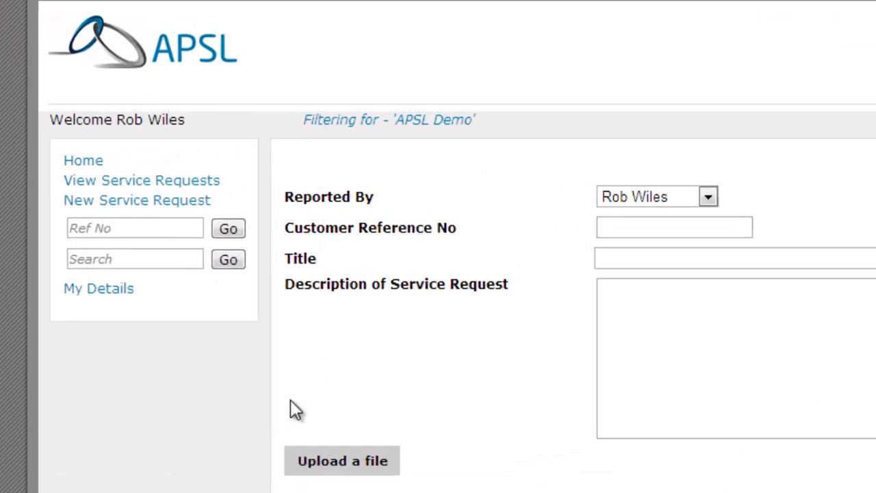
pyautogui.moveTo(377, 156)
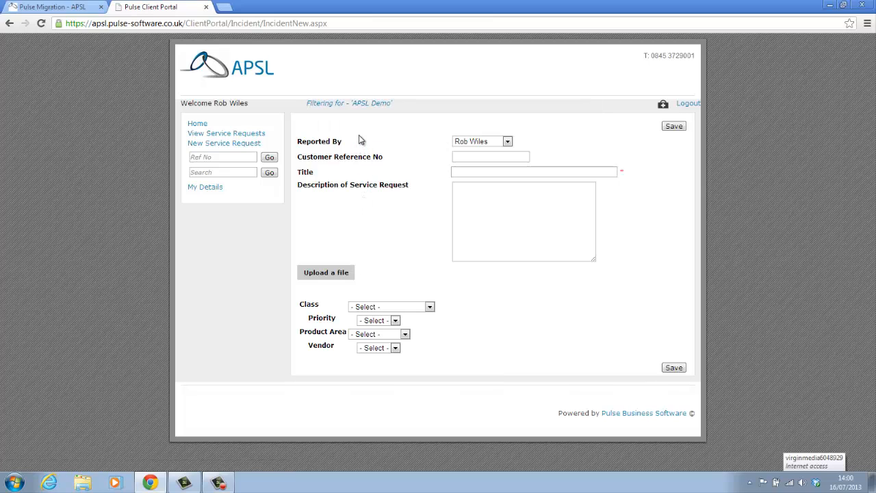
# Enter the customer reference and the title 'Phone ext 1234 cant not dial in'.
pyautogui.click(461, 156)
pyautogui.write('ABCDE')
pyautogui.write('FGH')
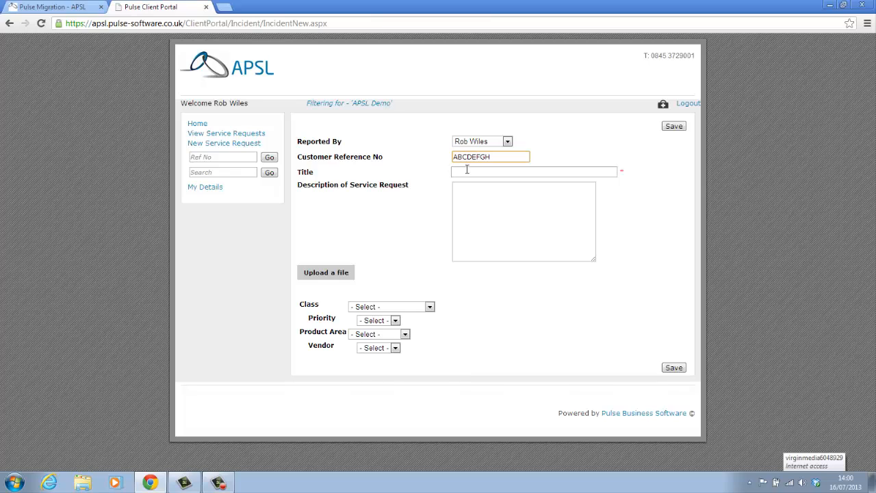
pyautogui.click(467, 171)
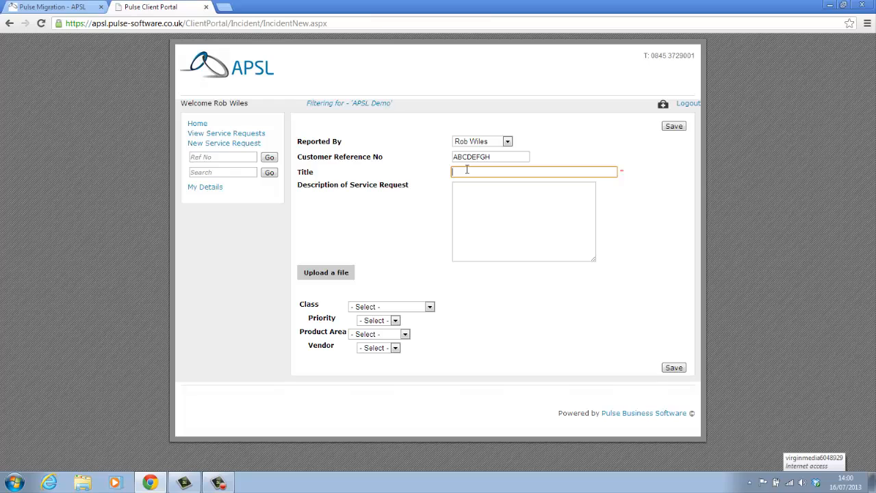
pyautogui.write('Phone ext 1234 cant not dial in')
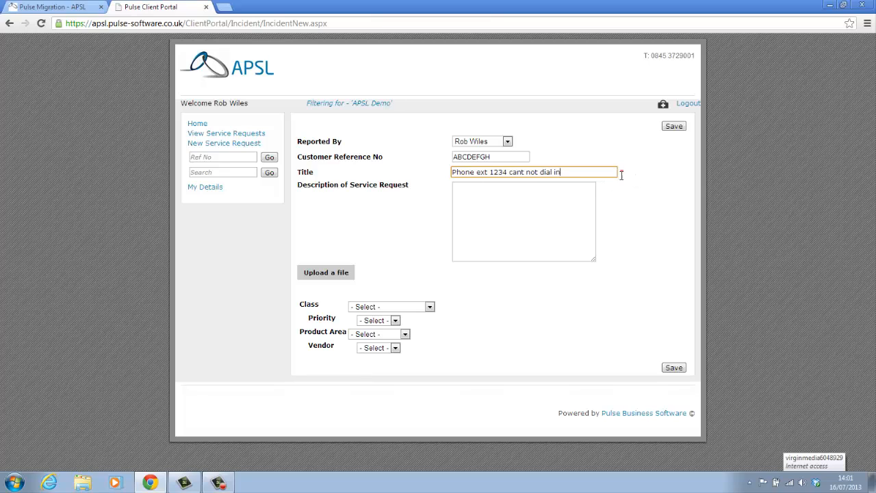
# Write the description 'Ext 1234 can not dial international numbers'.
pyautogui.click(562, 194)
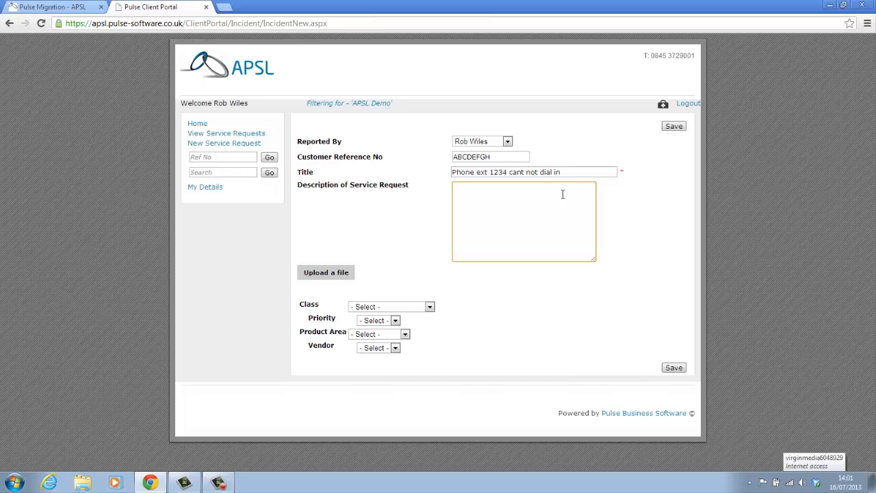
pyautogui.write('Ext 1234 can not dial international nium')
pyautogui.press('BackSpace')
pyautogui.press('BackSpace')
pyautogui.write('umbers')
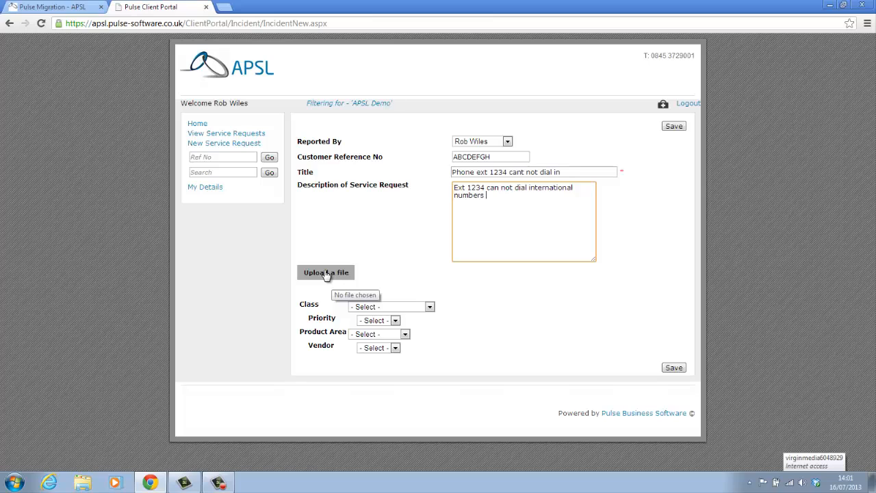
pyautogui.click(430, 308)
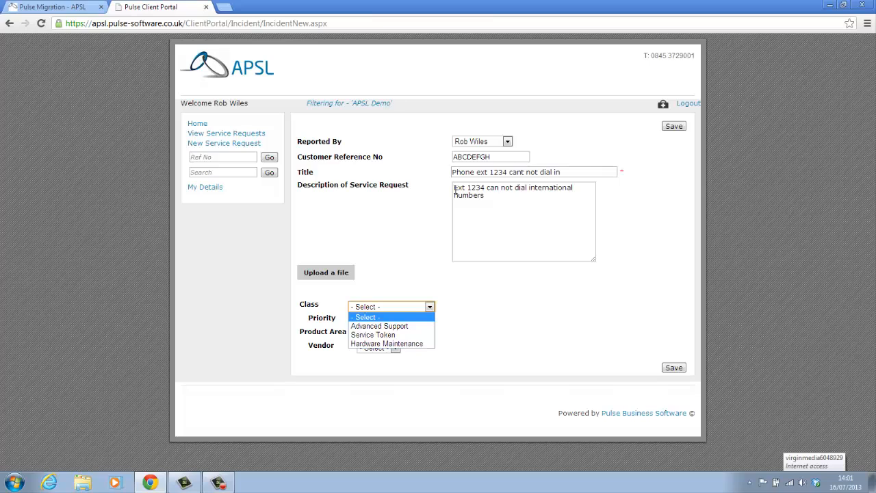
# Compare the priority options for the Service Token and Advanced Support classes.
pyautogui.click(402, 335)
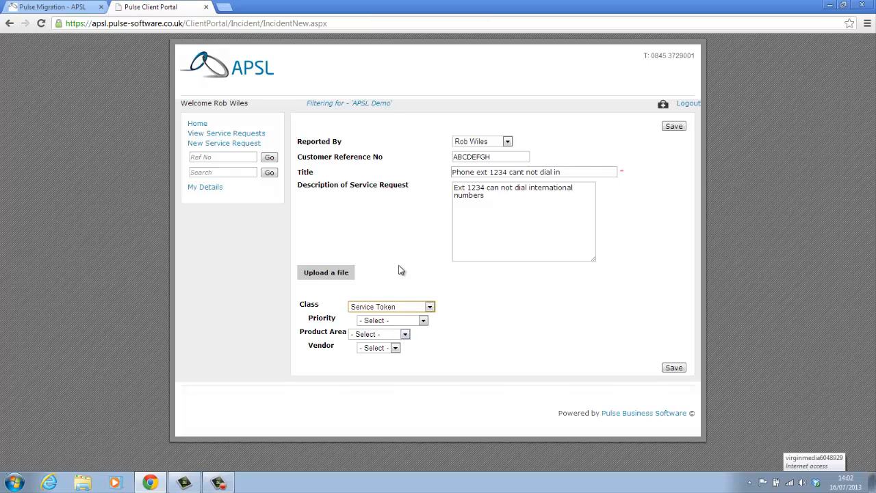
pyautogui.click(499, 201)
pyautogui.click(423, 321)
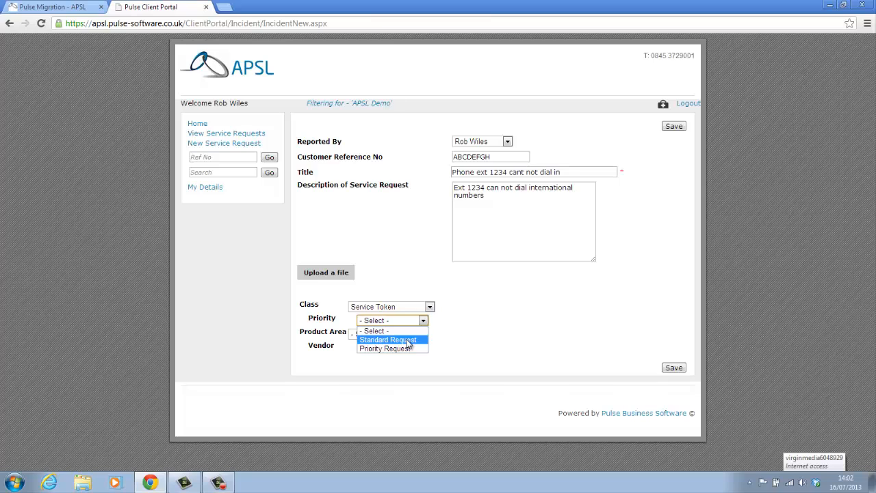
pyautogui.click(429, 306)
pyautogui.click(416, 326)
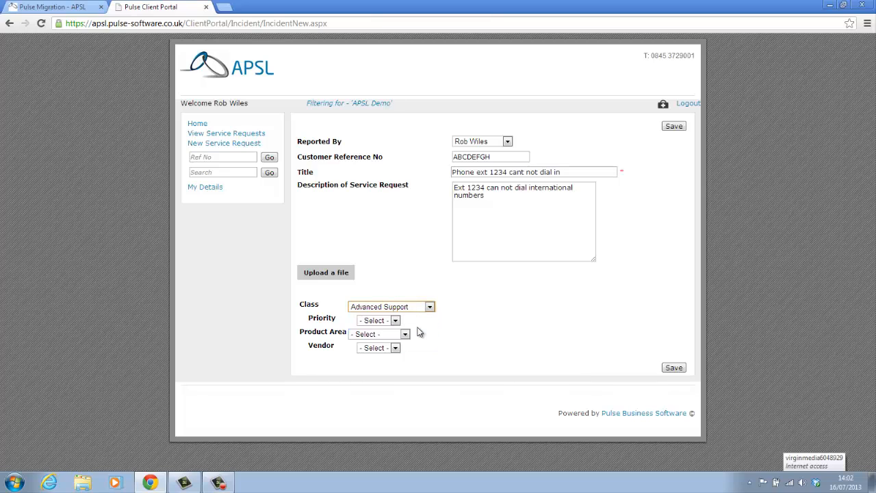
pyautogui.click(395, 321)
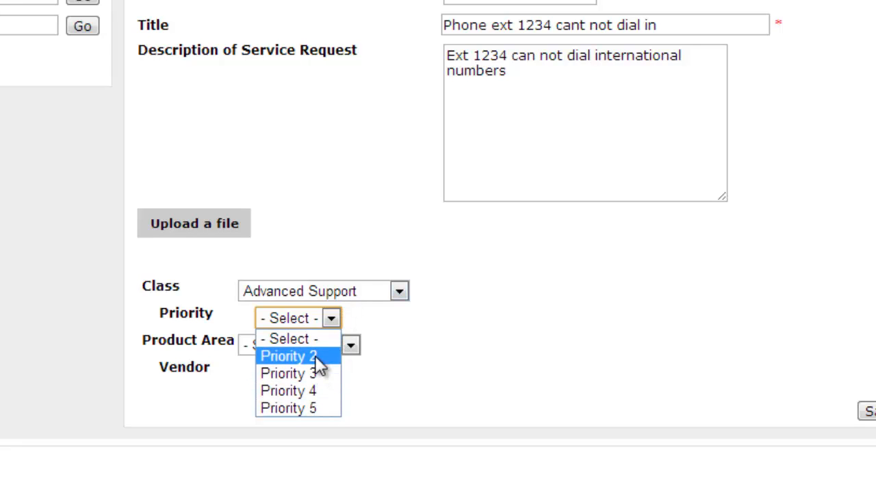
# Check Hardware Maintenance's priority options, then settle the class on Advanced Support.
pyautogui.click(399, 296)
pyautogui.click(357, 363)
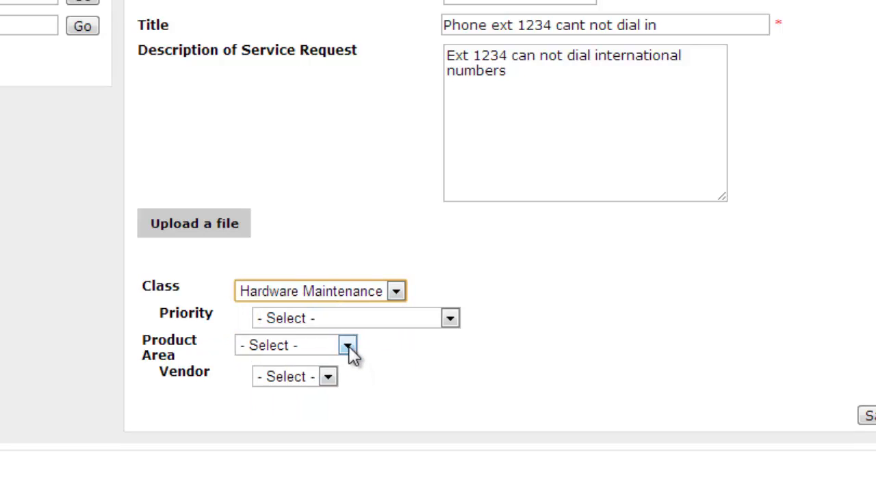
pyautogui.click(451, 322)
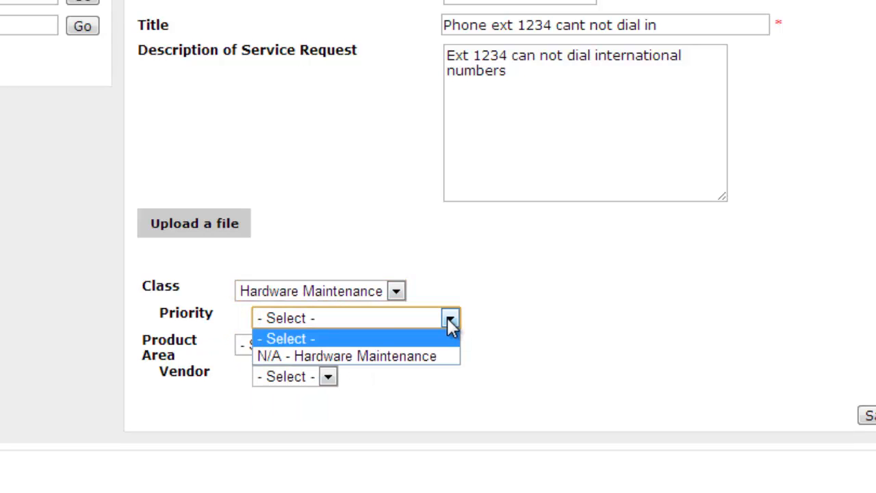
pyautogui.click(449, 321)
pyautogui.click(397, 298)
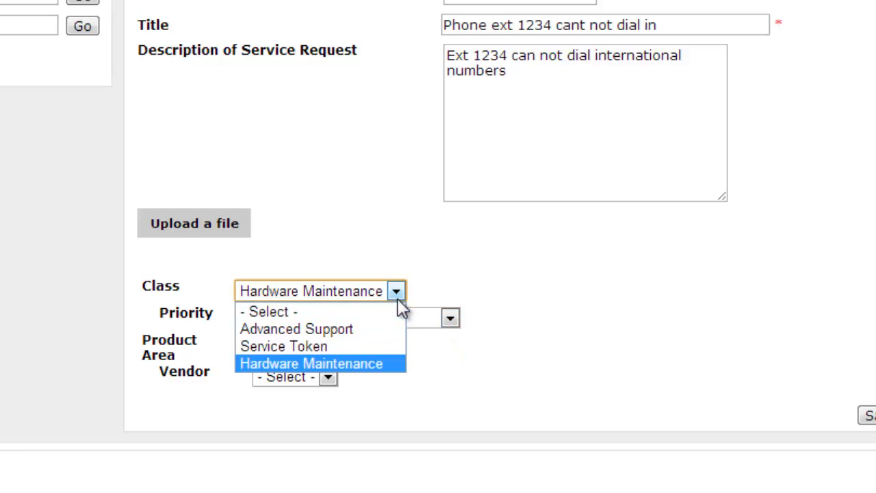
pyautogui.click(383, 329)
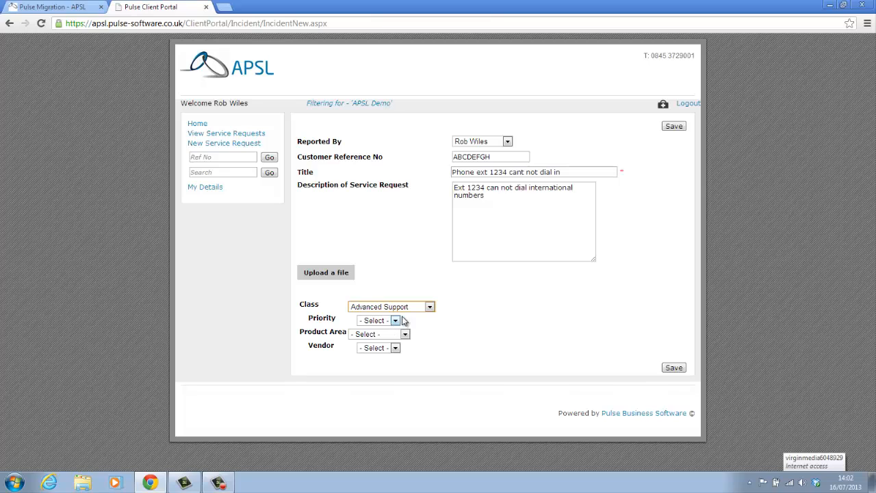
# Set class Service Token, priority Standard Request, product area Voice and vendor Avaya.
pyautogui.click(430, 308)
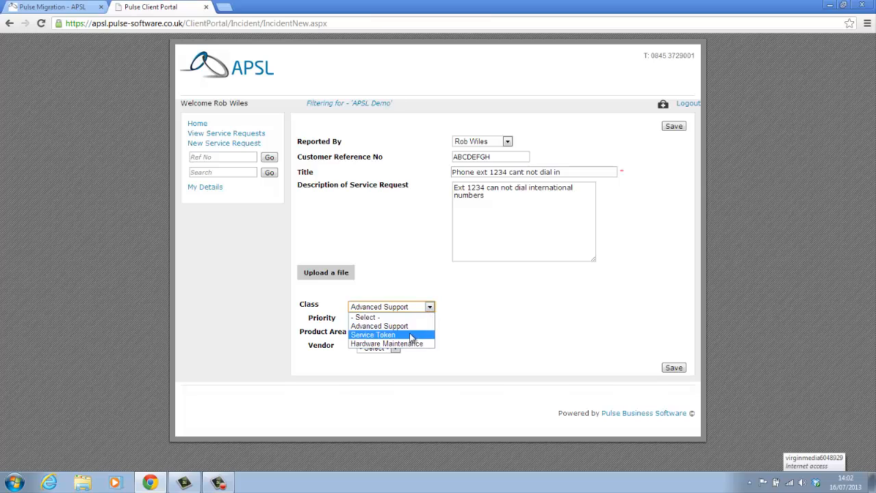
pyautogui.click(414, 337)
pyautogui.click(424, 322)
pyautogui.click(411, 341)
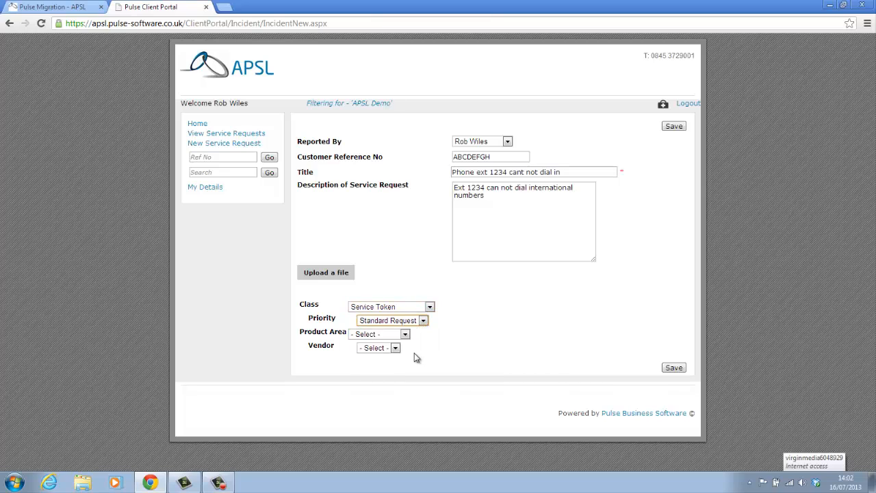
pyautogui.click(405, 336)
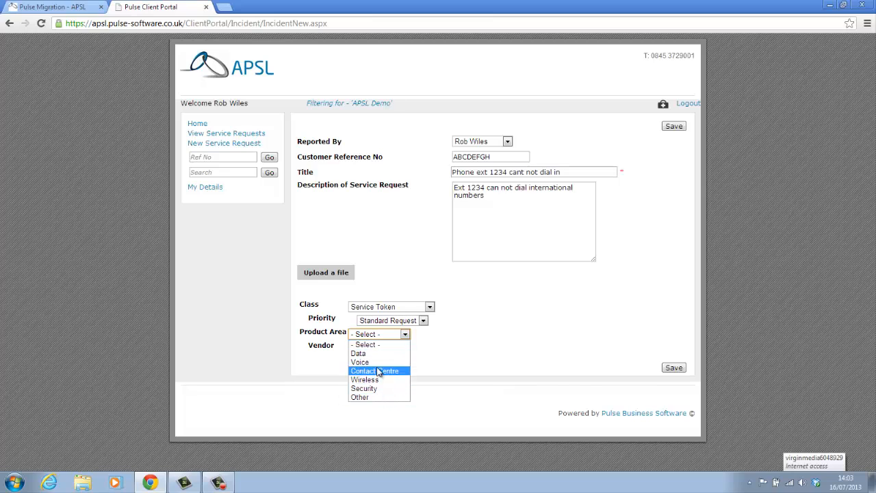
pyautogui.click(361, 362)
pyautogui.click(396, 349)
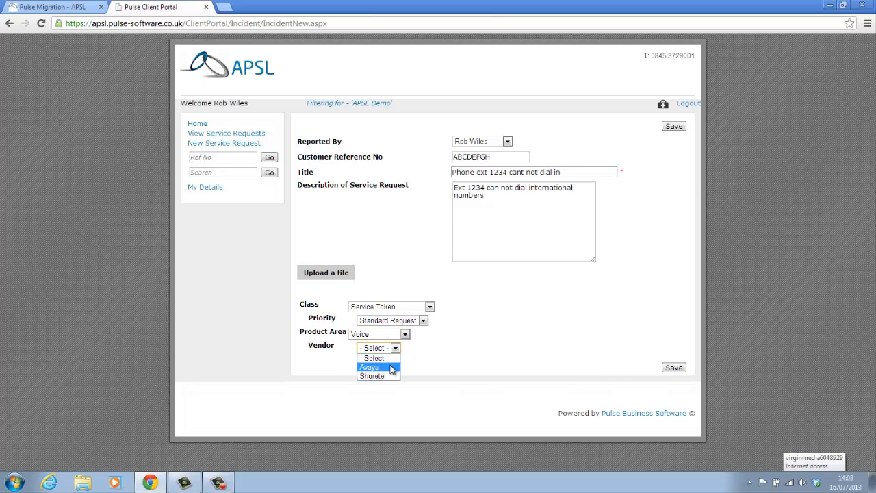
pyautogui.click(391, 368)
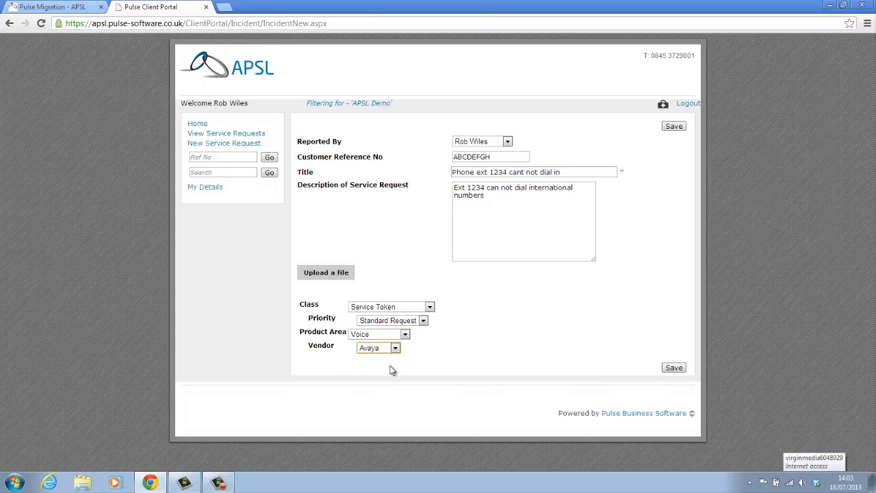
# Save the request so it is logged as 001469 with status New.
pyautogui.click(674, 369)
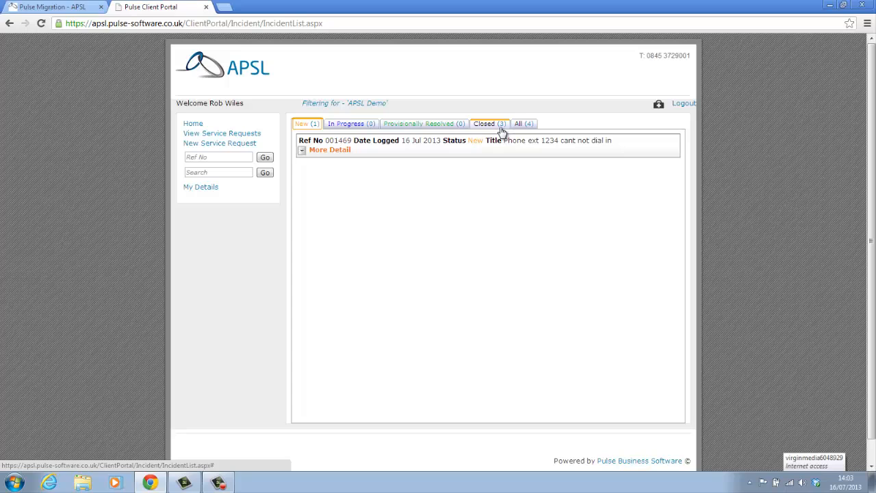
# Expand request 001469's full details and check the Status options, leaving it at New.
pyautogui.click(302, 153)
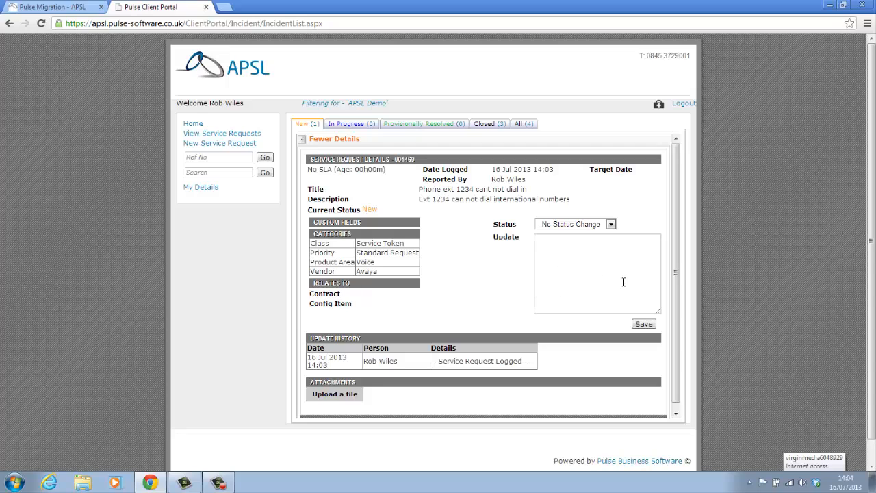
pyautogui.click(611, 224)
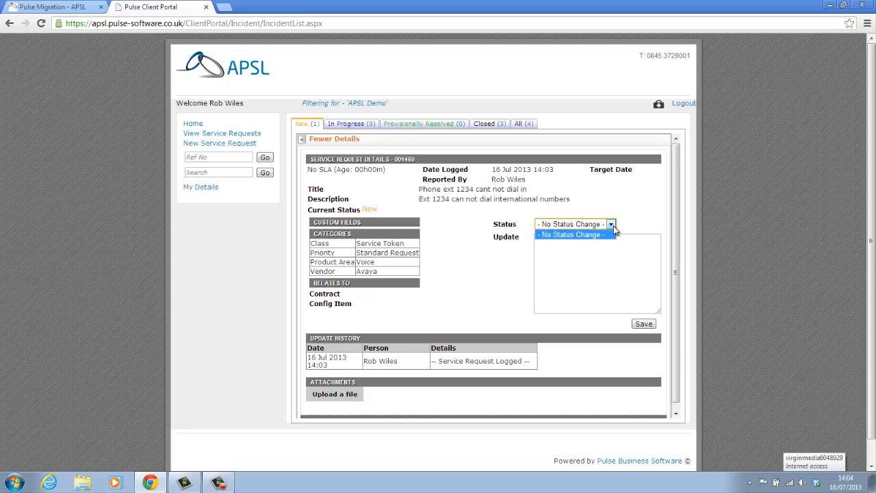
pyautogui.click(614, 232)
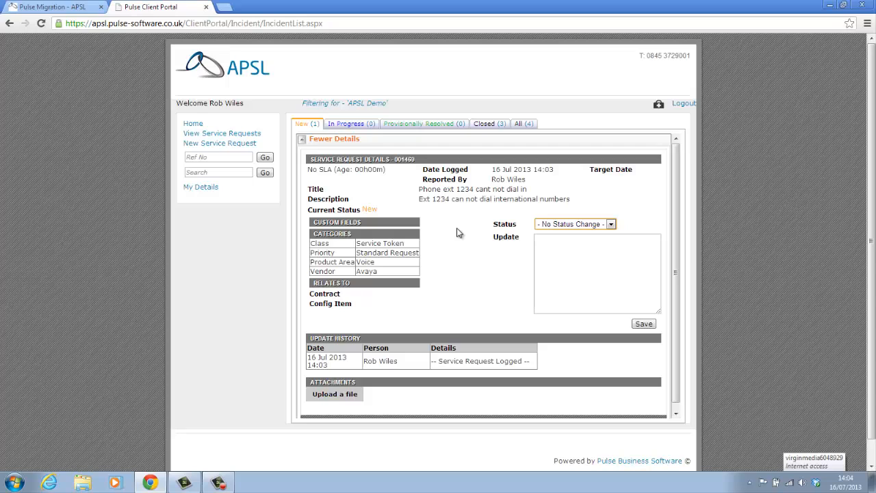
# List the three closed requests and view closed request 001201's details and update history.
pyautogui.click(490, 128)
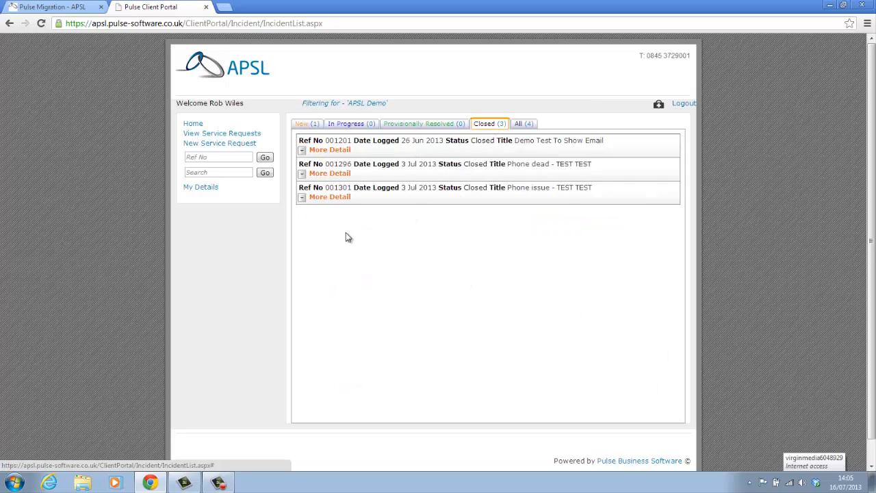
pyautogui.click(303, 152)
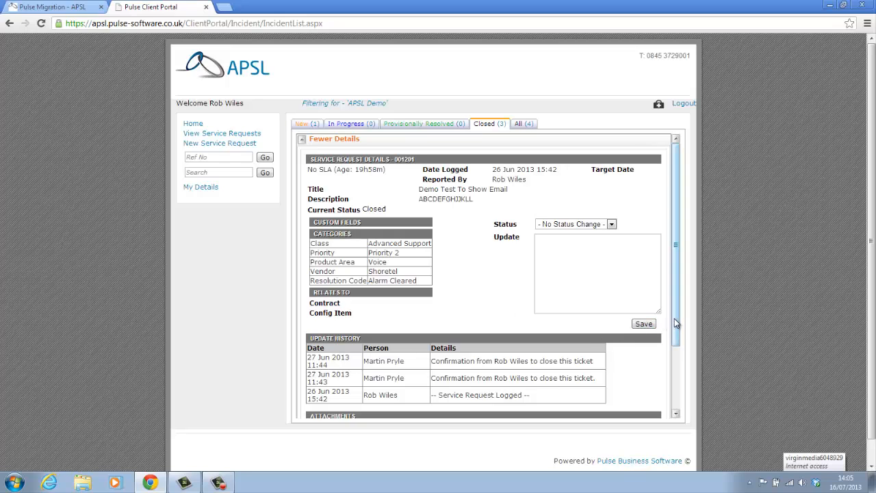
pyautogui.moveTo(674, 318); pyautogui.dragTo(681, 371)
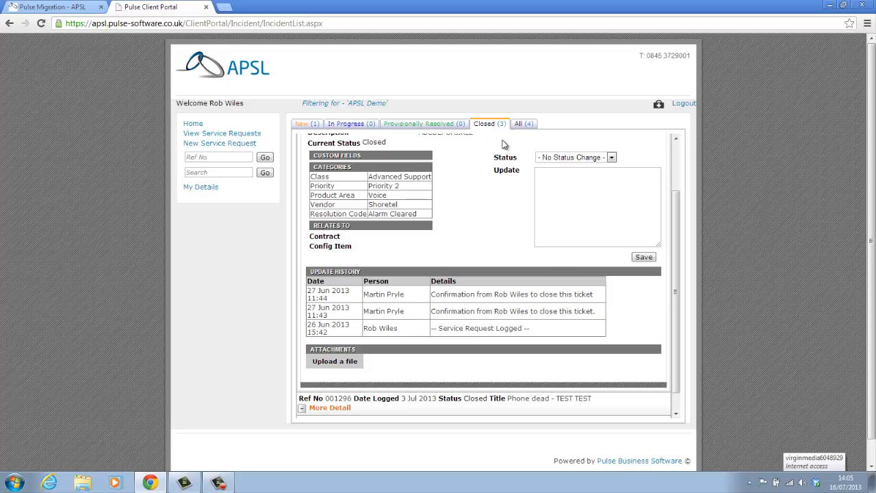
# List all four requests, expand requests 001201 and 001296, then return to the home page.
pyautogui.click(524, 126)
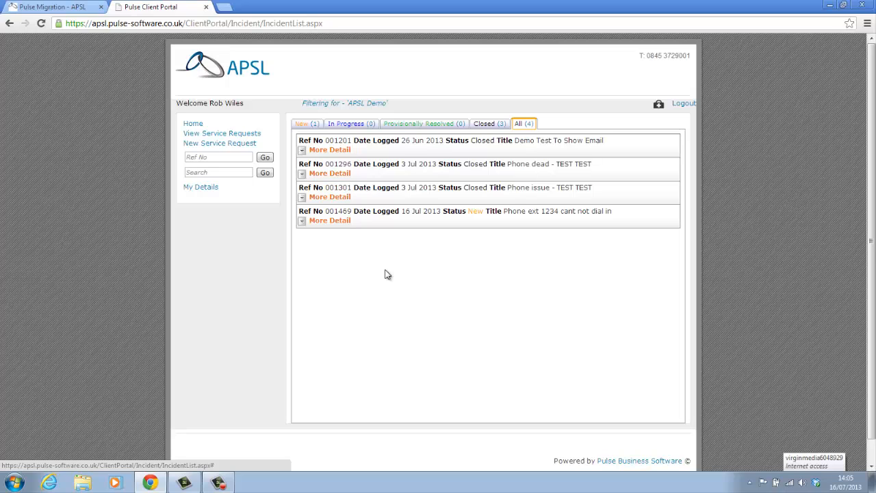
pyautogui.click(304, 151)
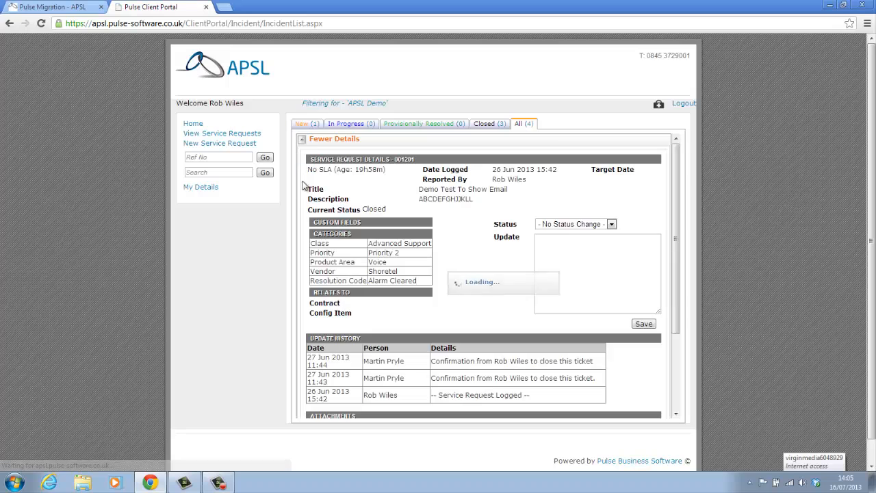
pyautogui.scroll(-5, 324, 303)
pyautogui.click(301, 366)
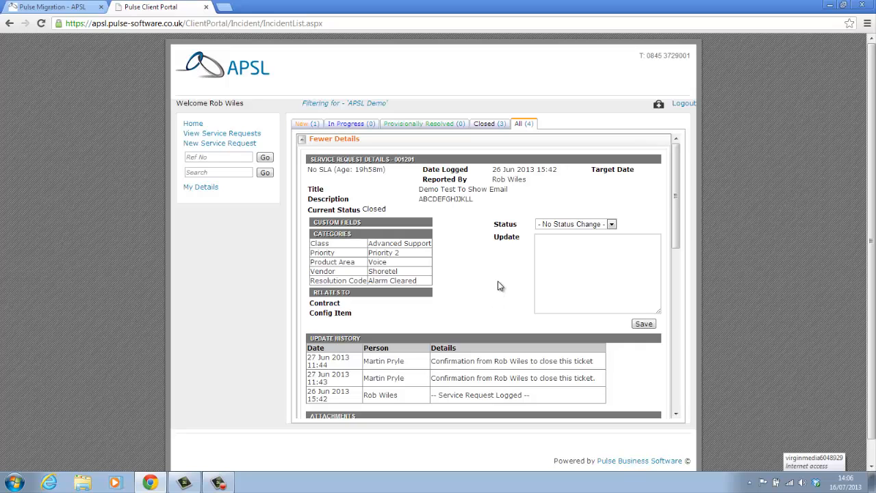
pyautogui.click(195, 124)
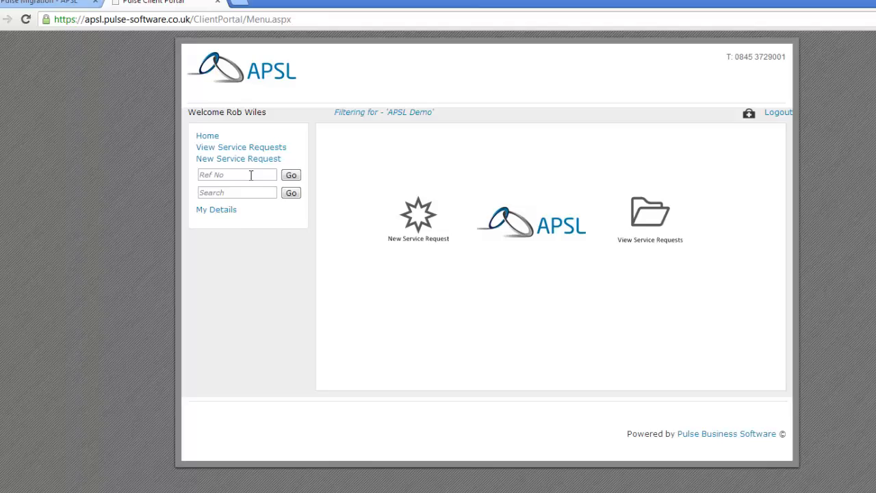
pyautogui.click(250, 176)
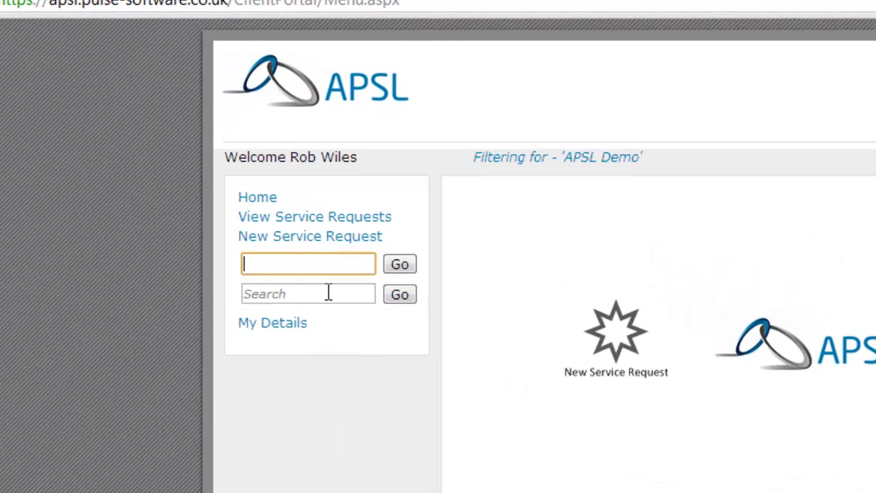
pyautogui.click(353, 294)
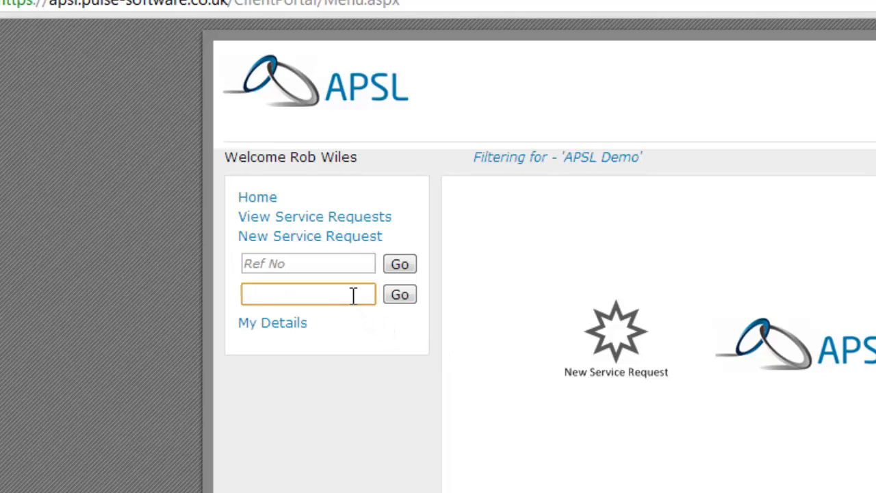
pyautogui.write('1234')
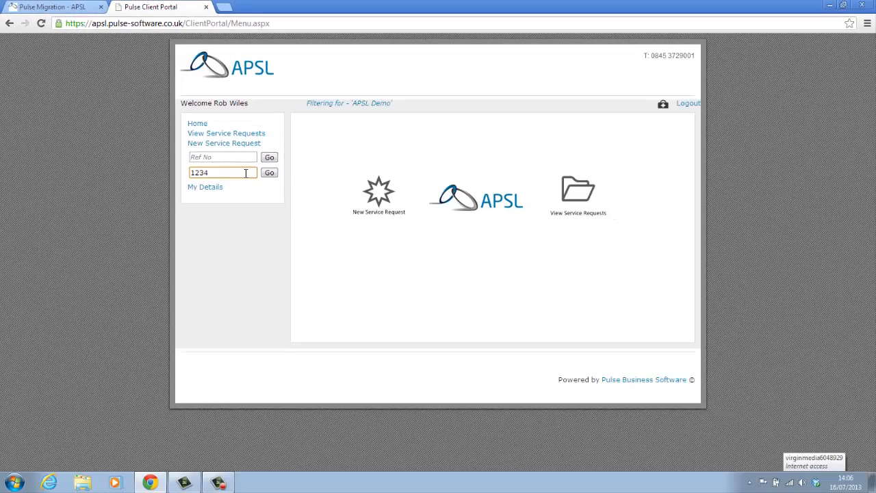
pyautogui.click(331, 229)
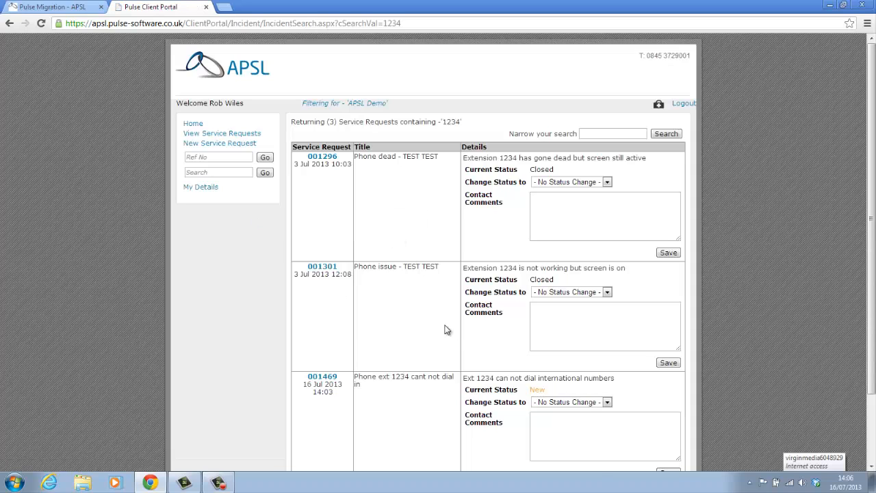
pyautogui.scroll(-3, 439, 327)
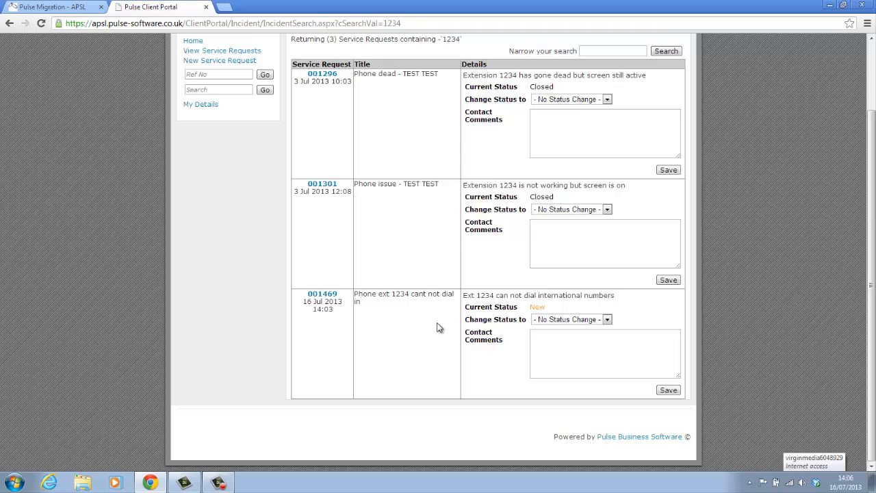
pyautogui.scroll(3, 439, 327)
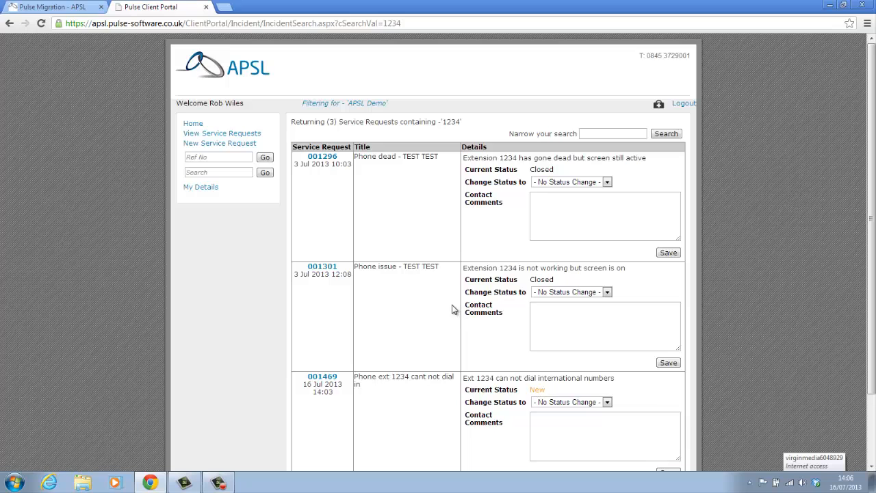
pyautogui.click(193, 124)
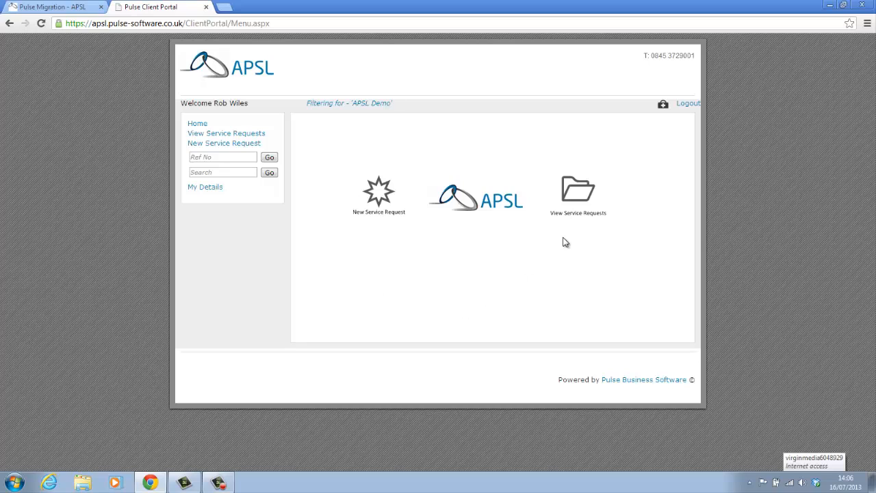
# Open the service request list to find 001469 'Phone ext 1234 cant not dial in' under New.
pyautogui.click(576, 196)
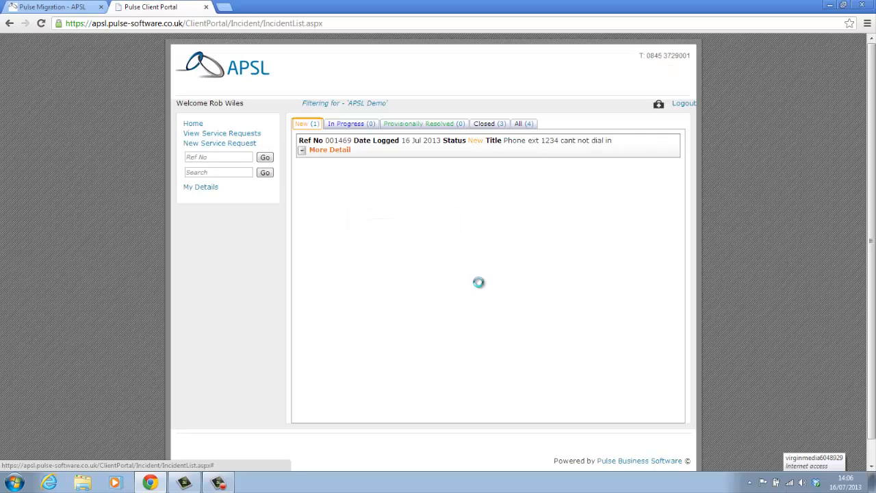